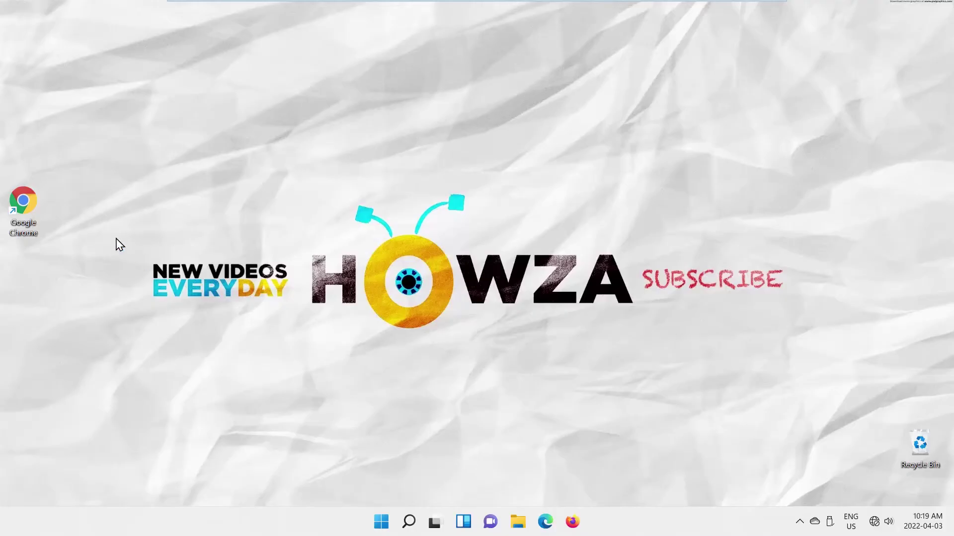
Step: Launch Chrome, open Developer tools beside the new tab, and show the hidden panels list
{"action": "double_click", "coordinate": [23, 202]}
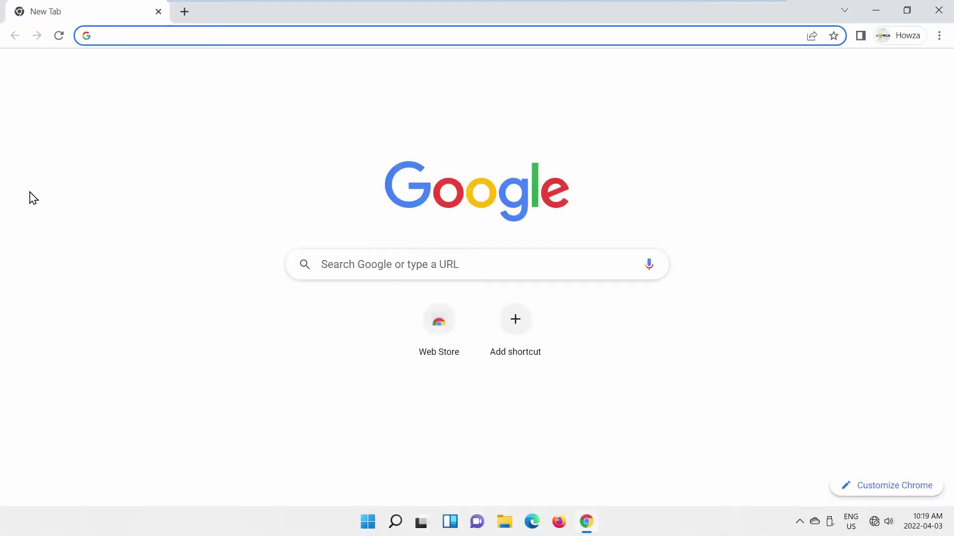
{"action": "left_click", "coordinate": [939, 36]}
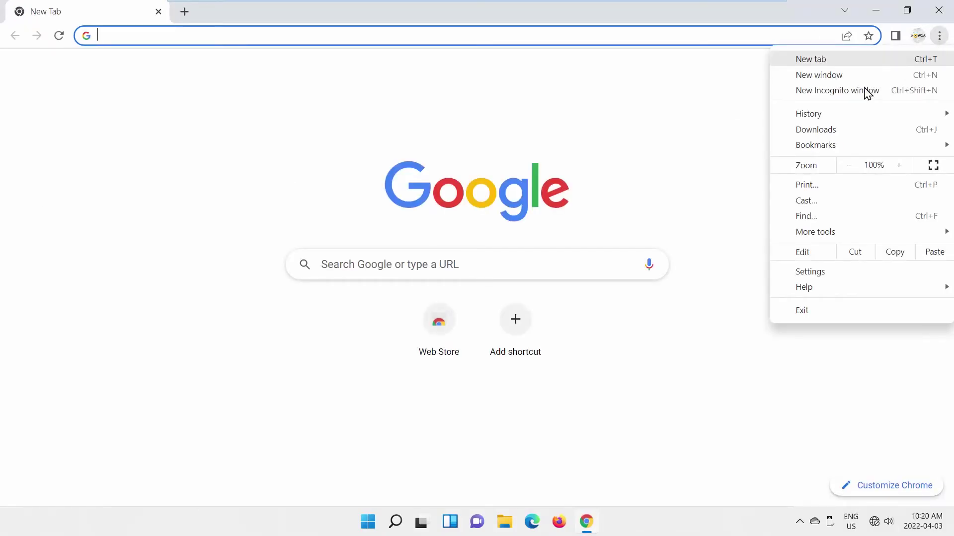
{"action": "mouse_move", "coordinate": [815, 232]}
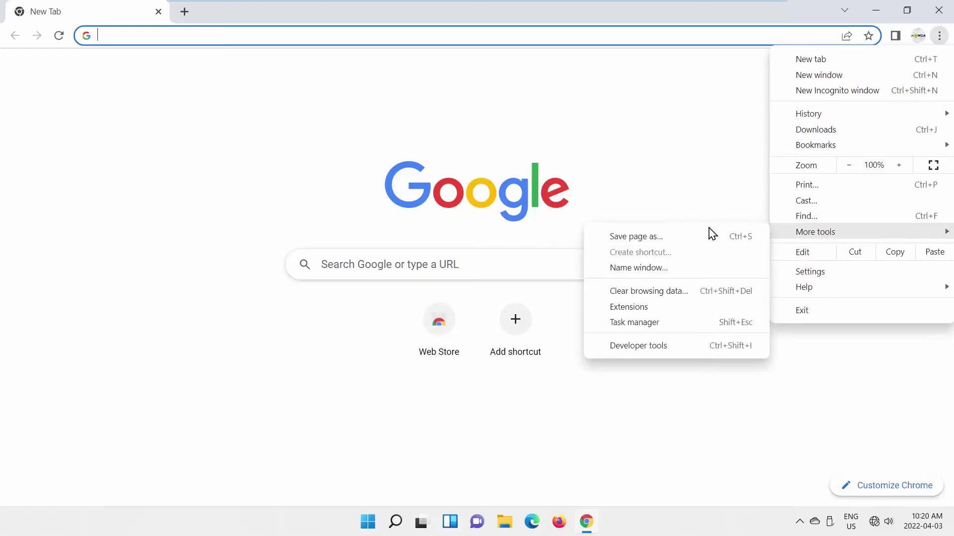
{"action": "left_click", "coordinate": [631, 345]}
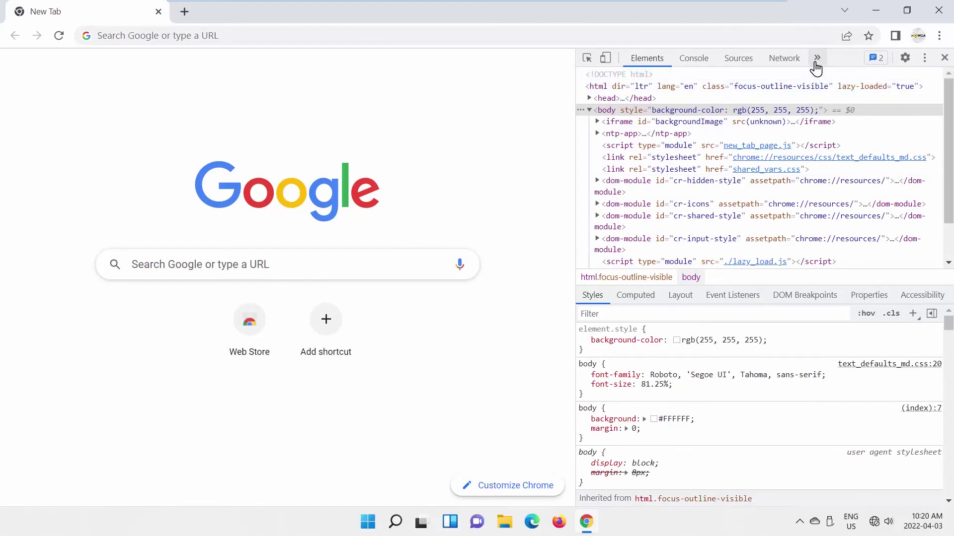
{"action": "left_click", "coordinate": [816, 58]}
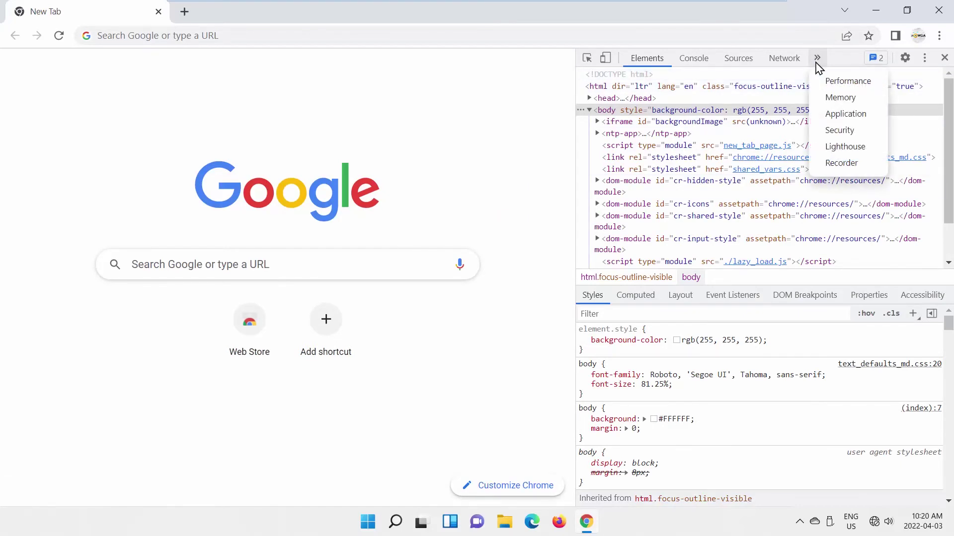
Step: Clear the current site's data from the Application panel's Storage page
{"action": "left_click", "coordinate": [844, 114]}
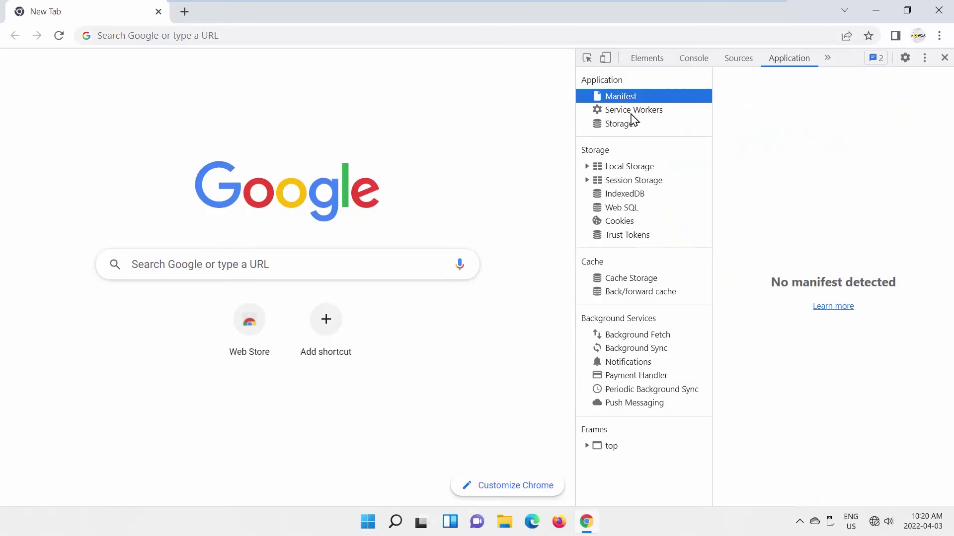
{"action": "left_click", "coordinate": [619, 124]}
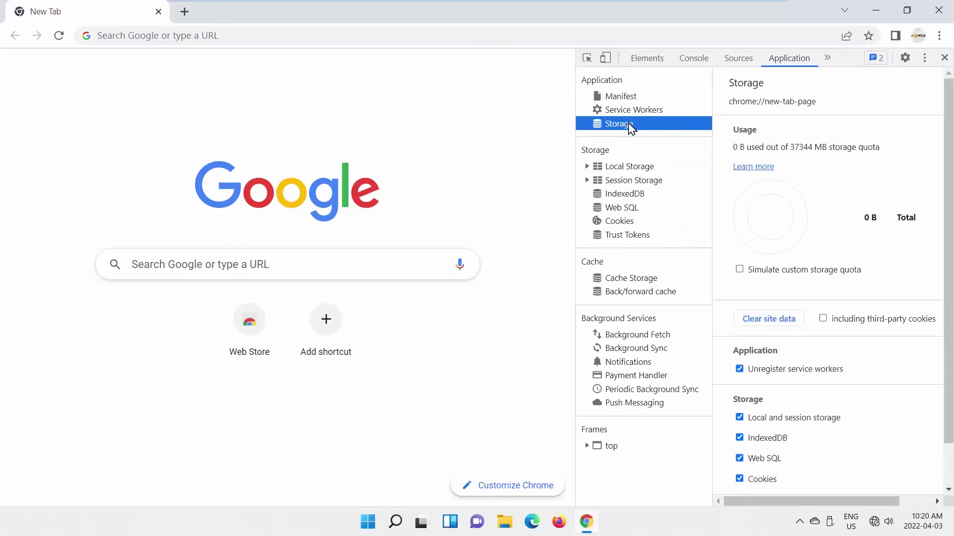
{"action": "scroll", "coordinate": [774, 261], "scroll_direction": "down", "scroll_amount": 2}
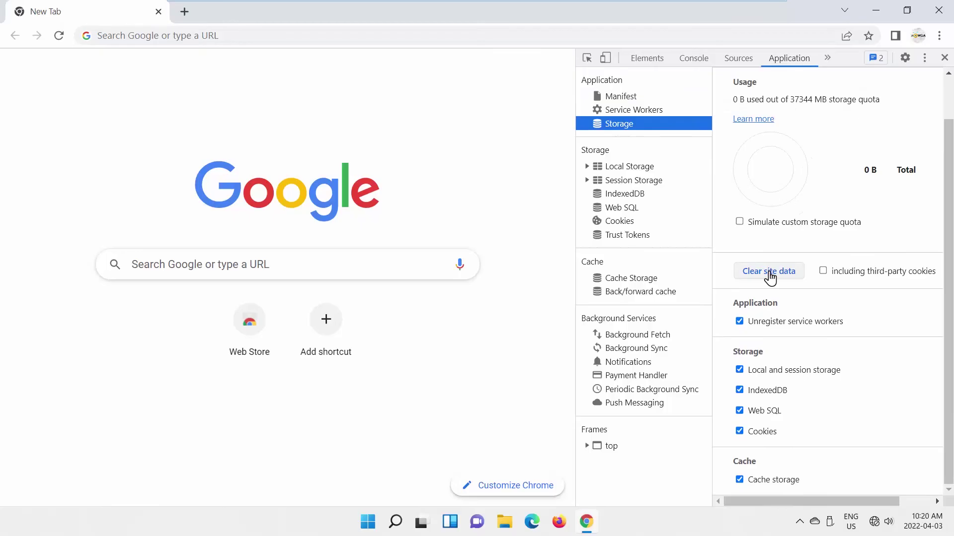
{"action": "left_click", "coordinate": [769, 274]}
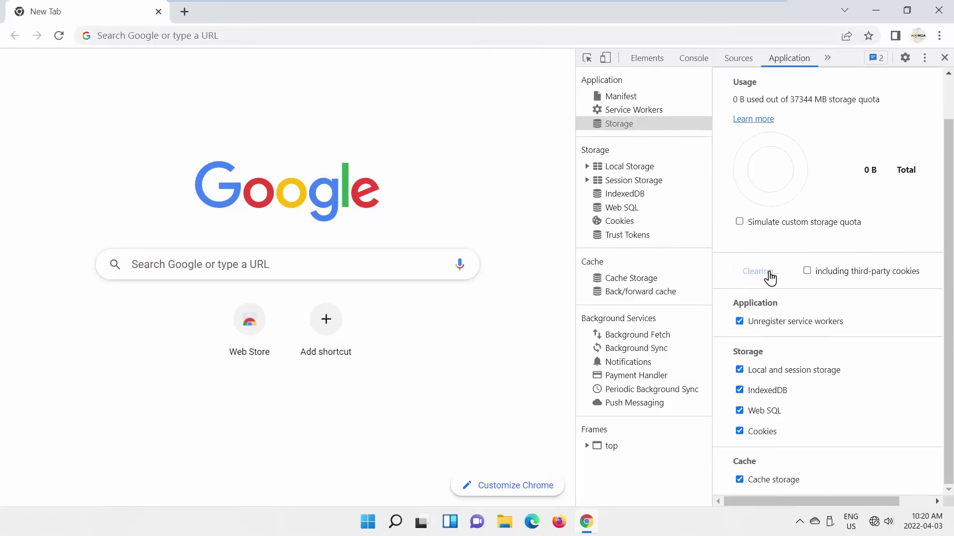